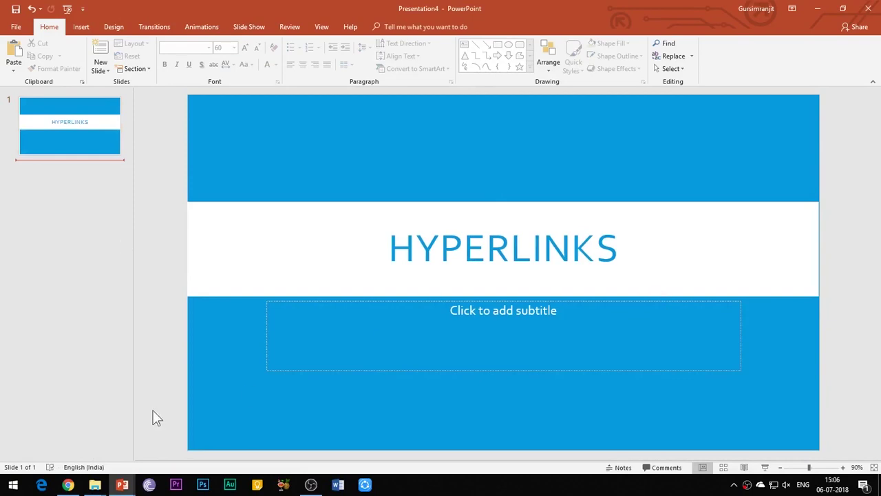
# Retype the HYPERLINKS title as 'ANOTHER SLIDE', glancing at the Chrome search results midway
pyautogui.click(630, 249)
pyautogui.write('?')
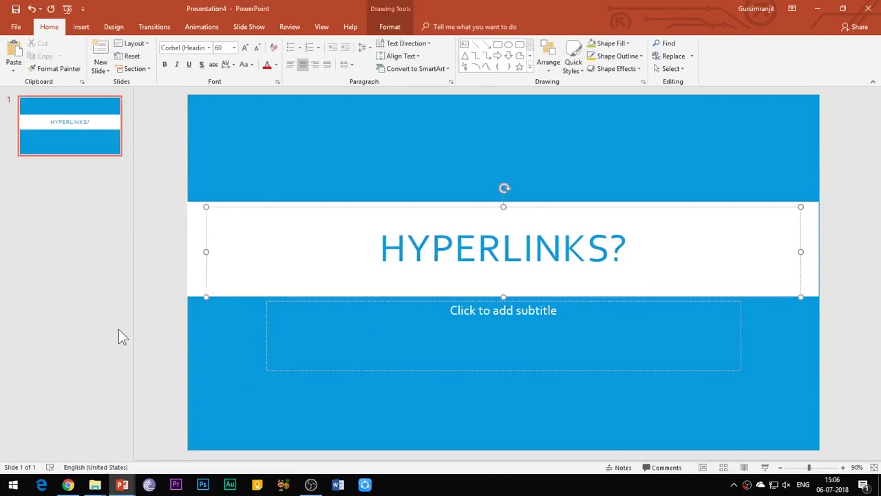
pyautogui.click(69, 483)
pyautogui.scroll(-1, 138, 206)
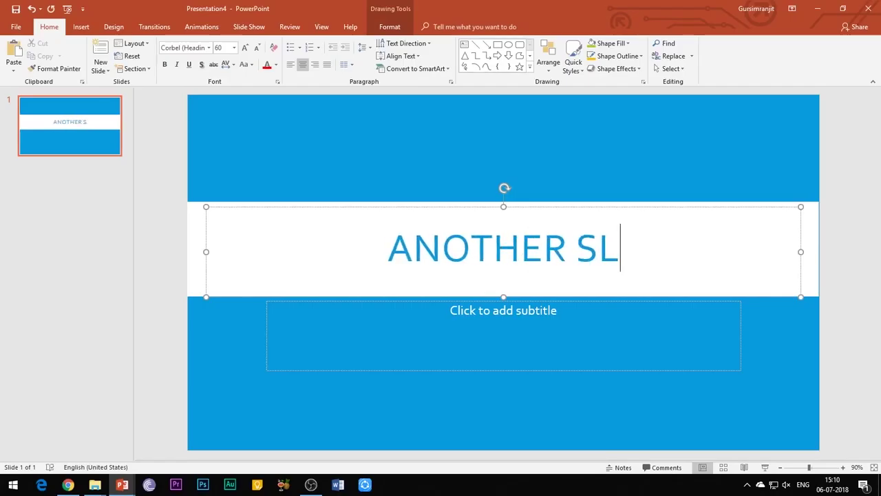
pyautogui.write('IDE')
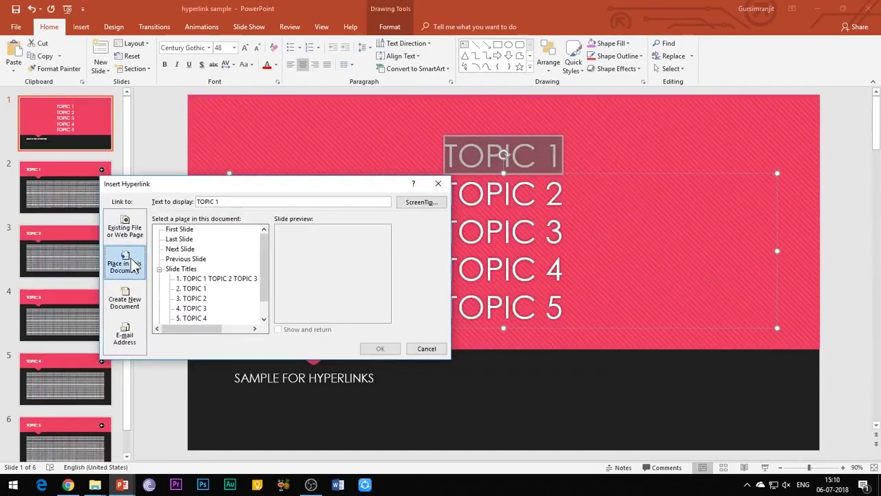
# Hyperlink TOPIC 1, TOPIC 2 and TOPIC 3 to their matching slides in this document
pyautogui.click(195, 287)
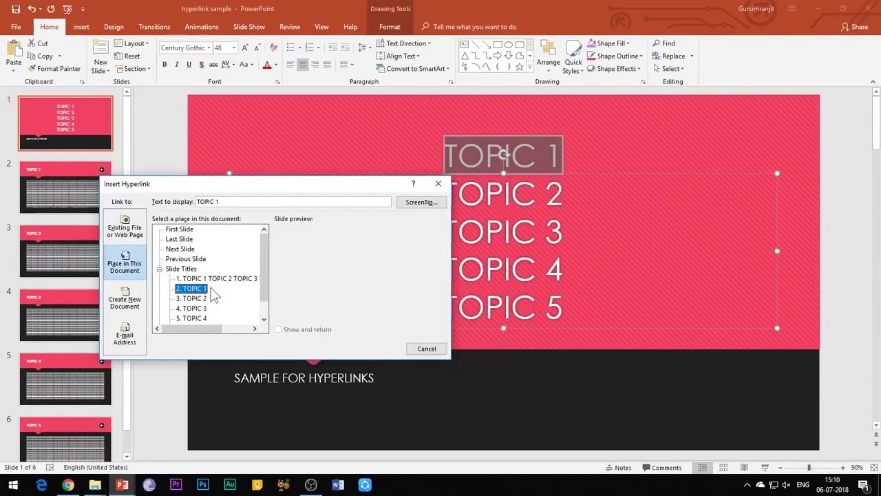
pyautogui.click(380, 348)
pyautogui.moveTo(446, 194); pyautogui.dragTo(563, 194)
pyautogui.rightClick(487, 190)
pyautogui.click(524, 334)
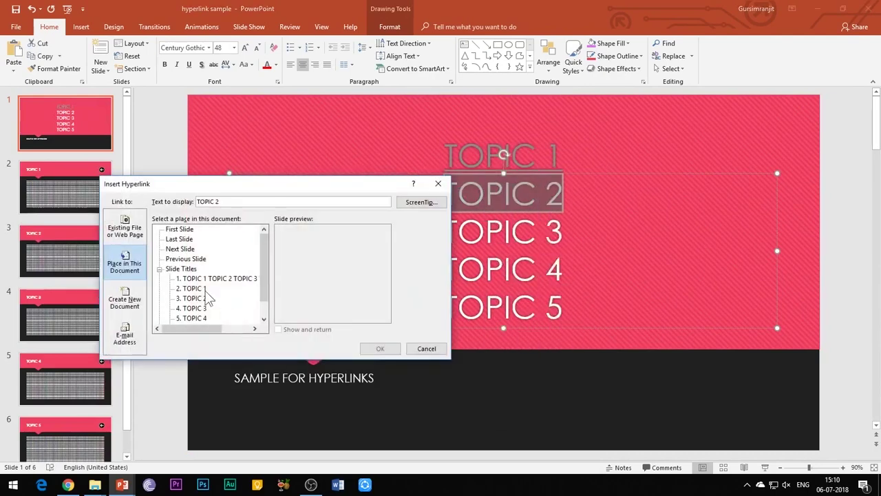
pyautogui.click(425, 346)
pyautogui.moveTo(446, 232); pyautogui.dragTo(563, 231)
pyautogui.rightClick(527, 240)
pyautogui.click(561, 150)
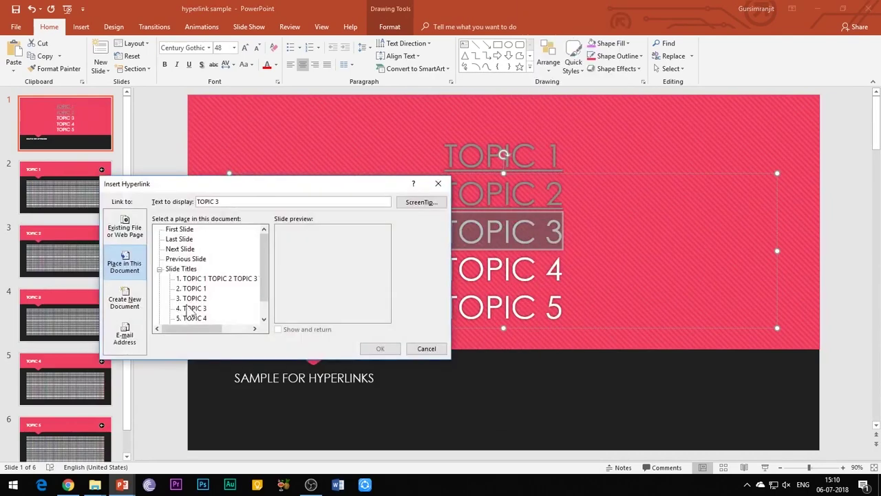
pyautogui.click(195, 308)
pyautogui.click(380, 348)
# Hyperlink TOPIC 4 and TOPIC 5 to their matching slides
pyautogui.moveTo(445, 269); pyautogui.dragTo(544, 269)
pyautogui.rightClick(493, 268)
pyautogui.click(526, 177)
pyautogui.click(380, 348)
pyautogui.moveTo(446, 307); pyautogui.dragTo(563, 307)
pyautogui.rightClick(524, 306)
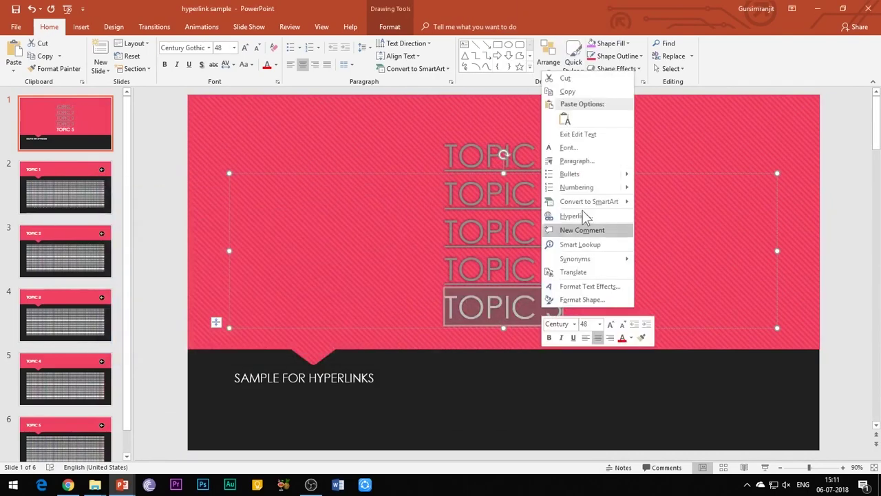
pyautogui.click(570, 216)
pyautogui.click(380, 348)
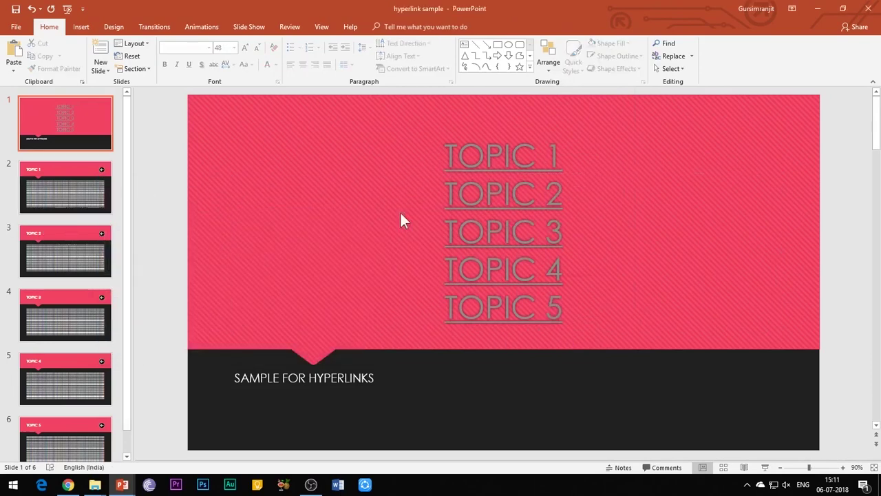
# Preview the topic links in the slide show, then refresh the desktop
pyautogui.press('F5')
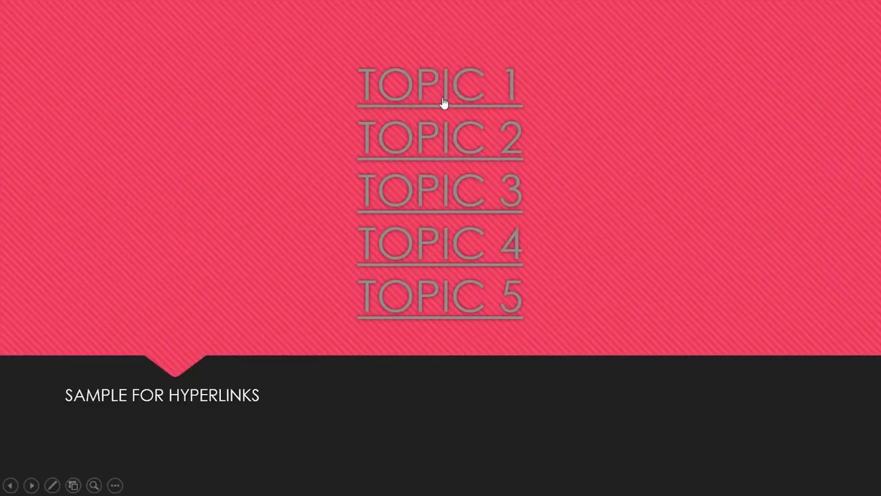
pyautogui.rightClick(393, 117)
pyautogui.click(442, 150)
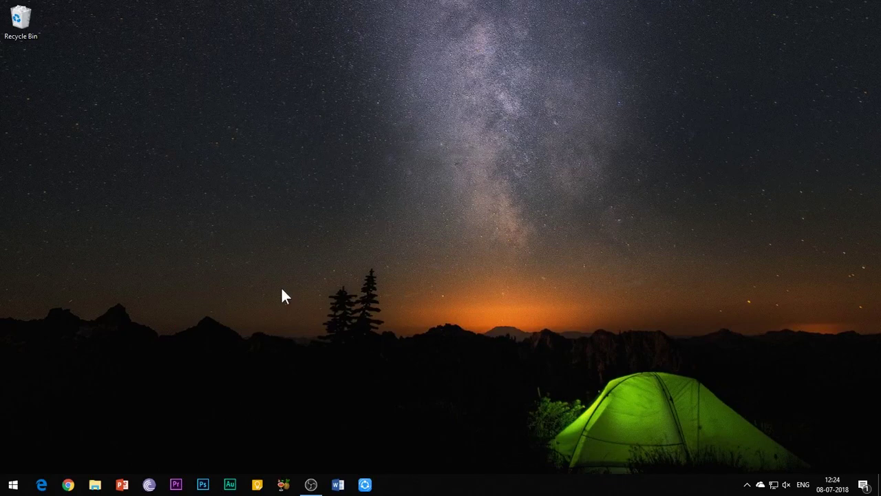
# Launch PowerPoint, start a blank presentation and delete its subtitle placeholder
pyautogui.click(122, 484)
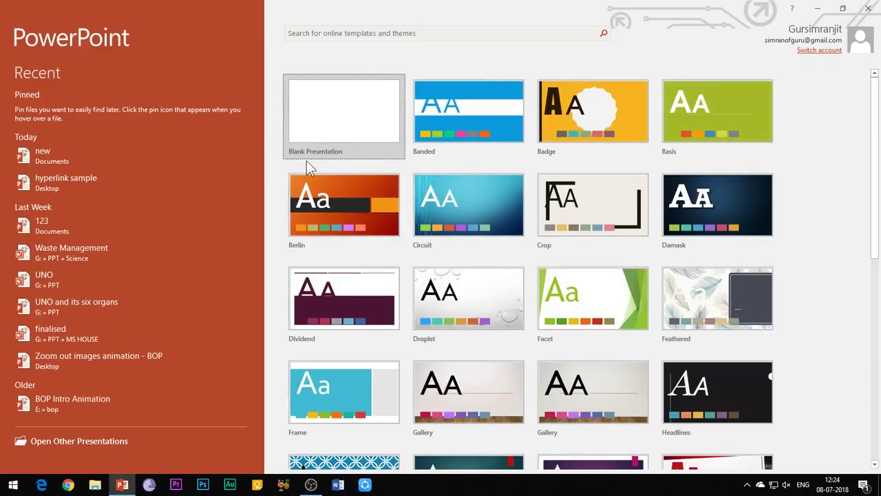
pyautogui.click(361, 105)
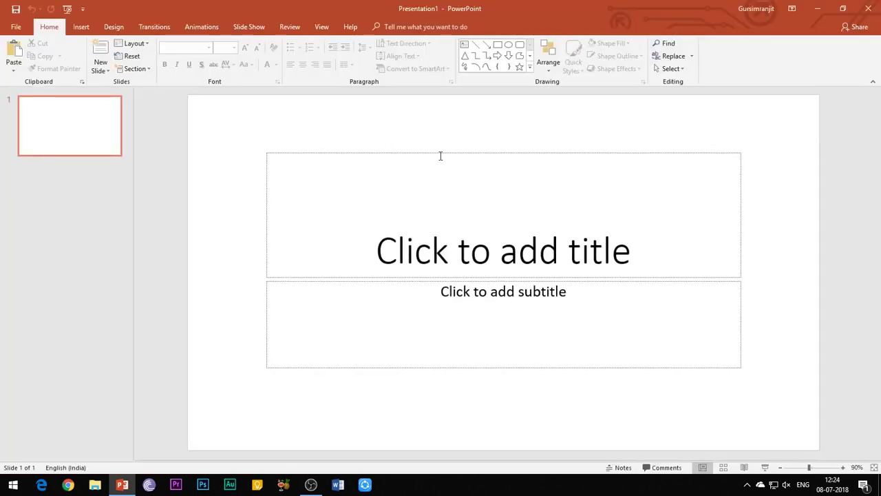
pyautogui.click(364, 298)
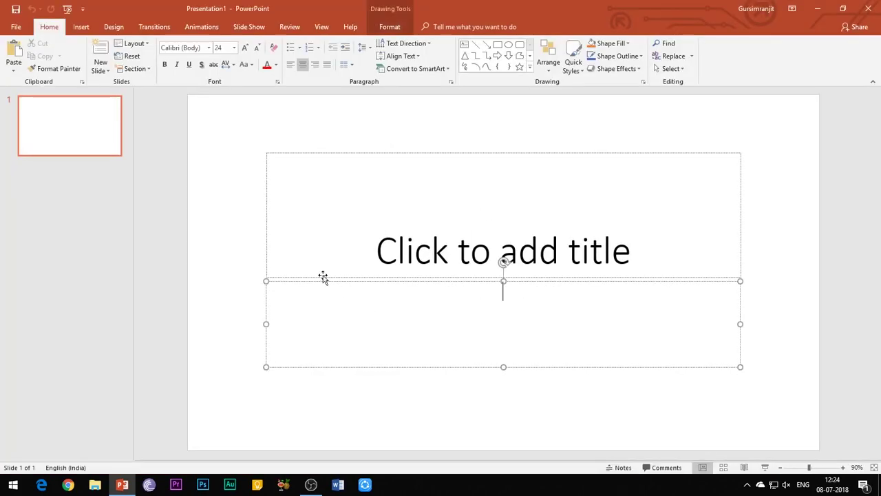
pyautogui.click(325, 281)
pyautogui.press('Delete')
# Type 'CHANGE COLOR' into the title placeholder
pyautogui.press('Tab')
pyautogui.press('Return')
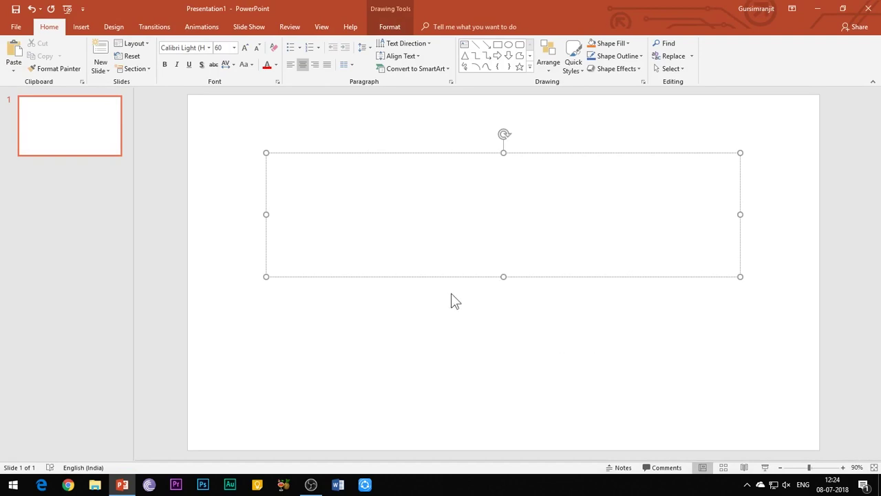
pyautogui.write('CHANGE ')
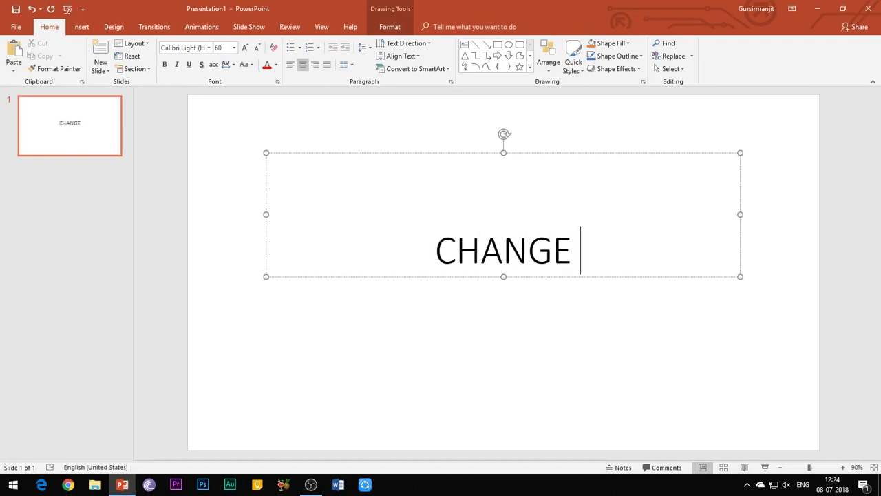
pyautogui.write('CO')
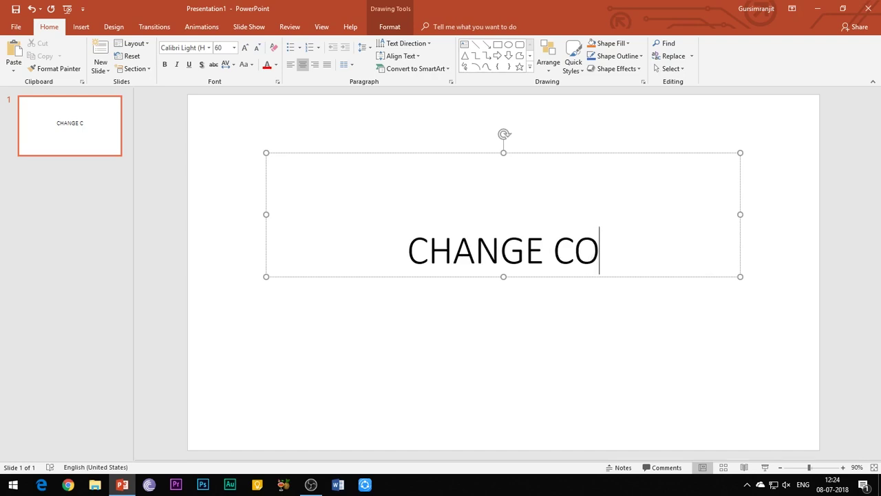
pyautogui.write('LOR')
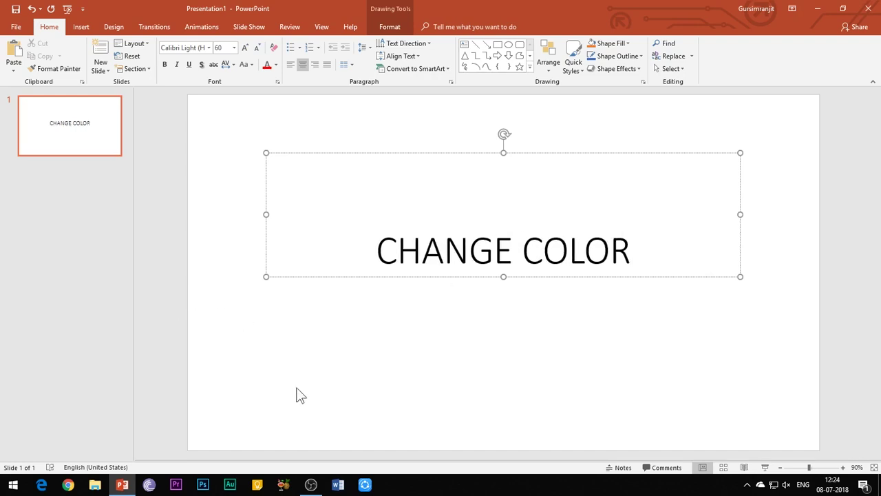
pyautogui.click(404, 294)
pyautogui.click(406, 236)
# Hyperlink the CHANGE COLOR title text to the 'new' presentation in Documents
pyautogui.moveTo(370, 258); pyautogui.dragTo(637, 254)
pyautogui.rightClick(551, 265)
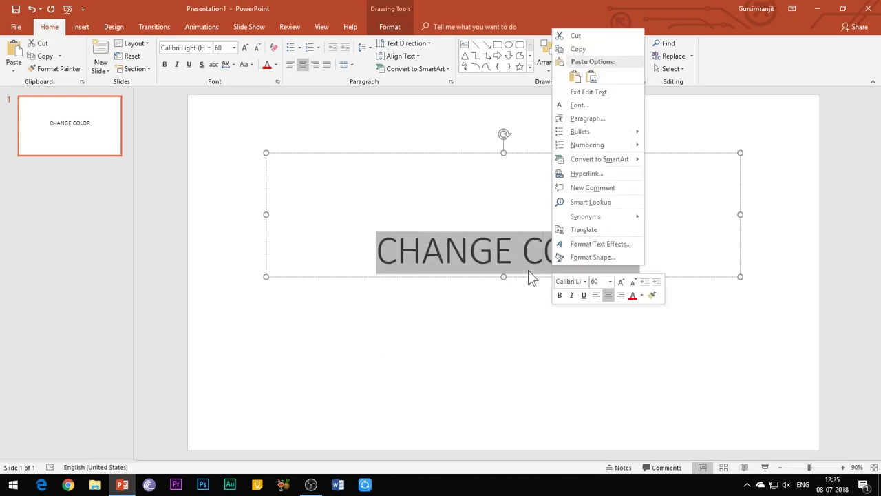
pyautogui.click(586, 173)
pyautogui.click(372, 227)
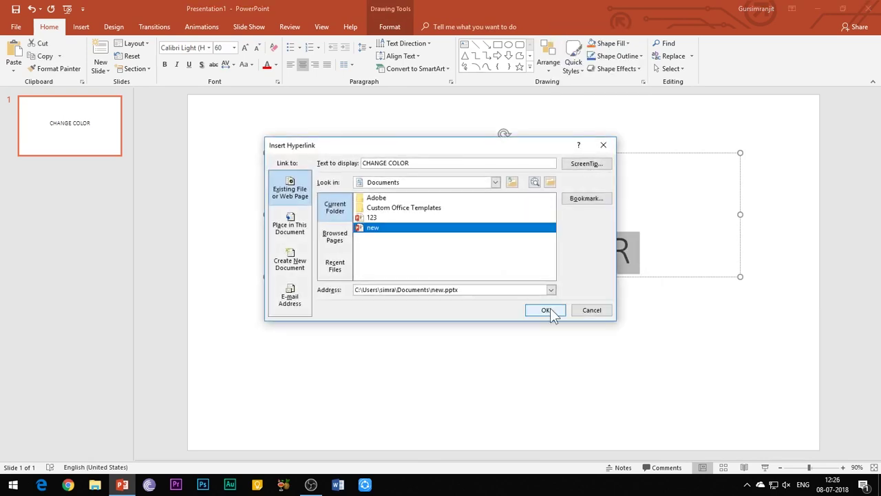
pyautogui.click(550, 307)
pyautogui.click(473, 321)
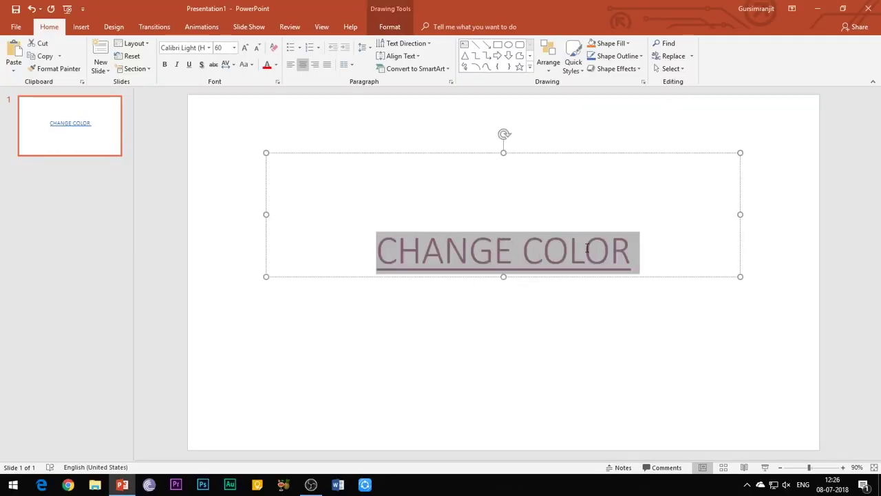
pyautogui.click(121, 26)
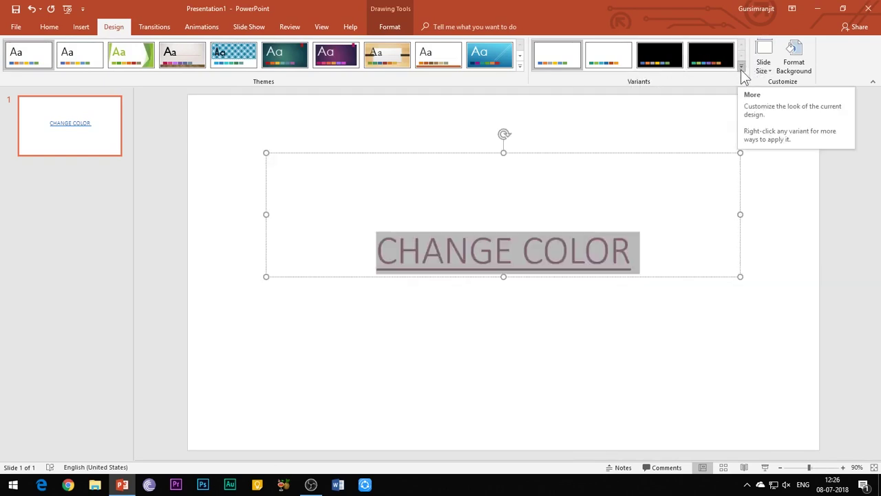
# Save custom theme colours with yellow hyperlinks and light-green followed hyperlinks
pyautogui.click(742, 69)
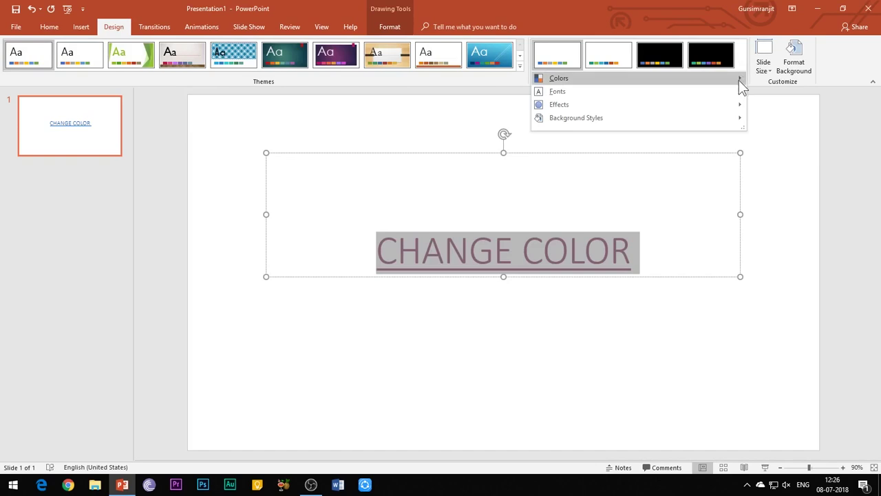
pyautogui.moveTo(559, 78)
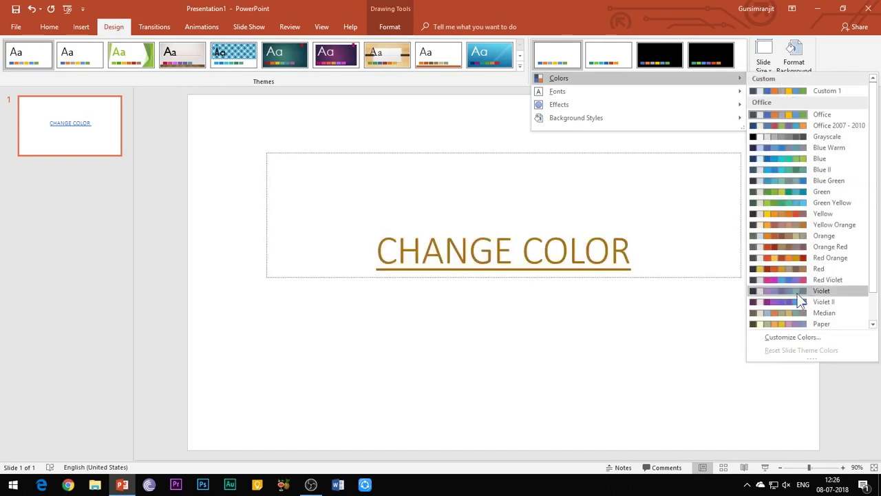
pyautogui.click(792, 338)
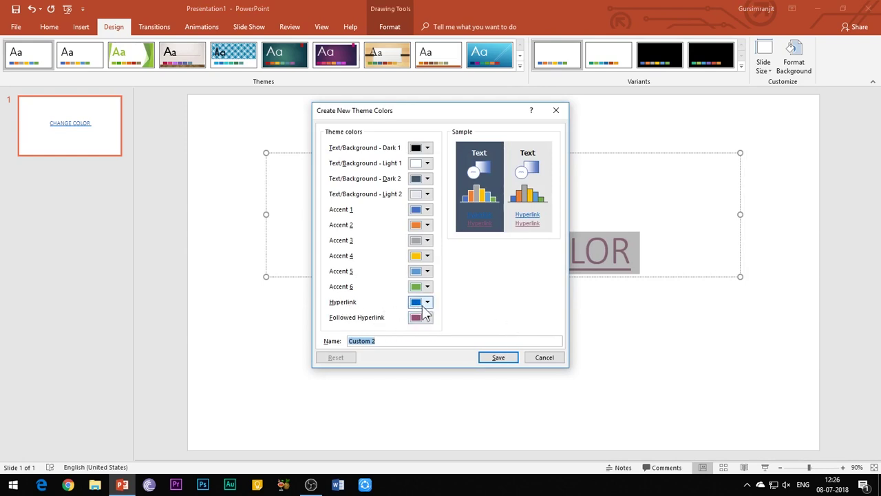
pyautogui.click(427, 302)
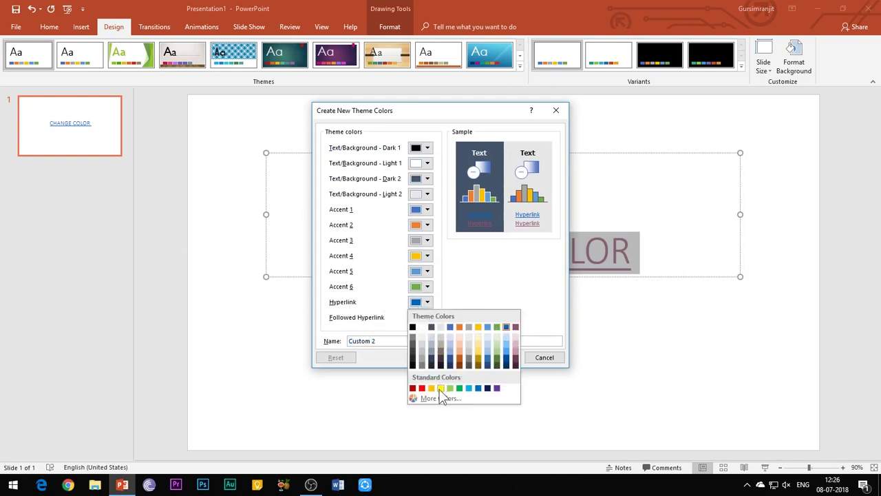
pyautogui.click(440, 389)
pyautogui.click(427, 321)
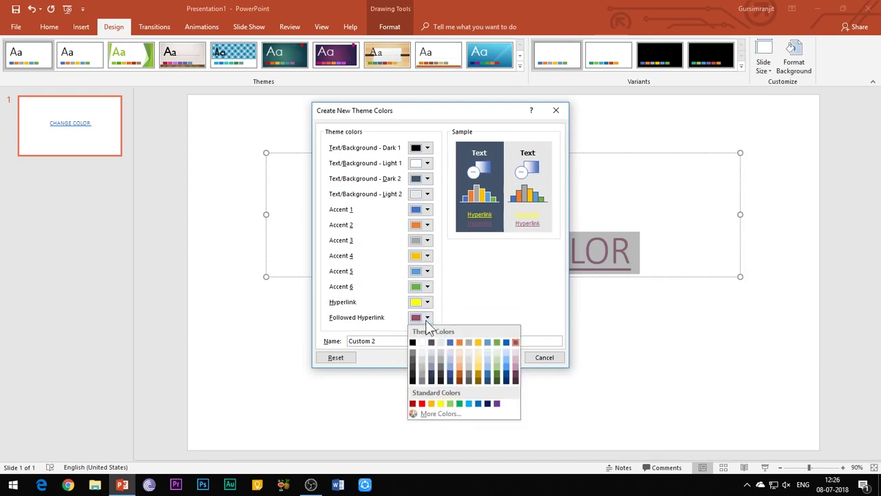
pyautogui.click(496, 365)
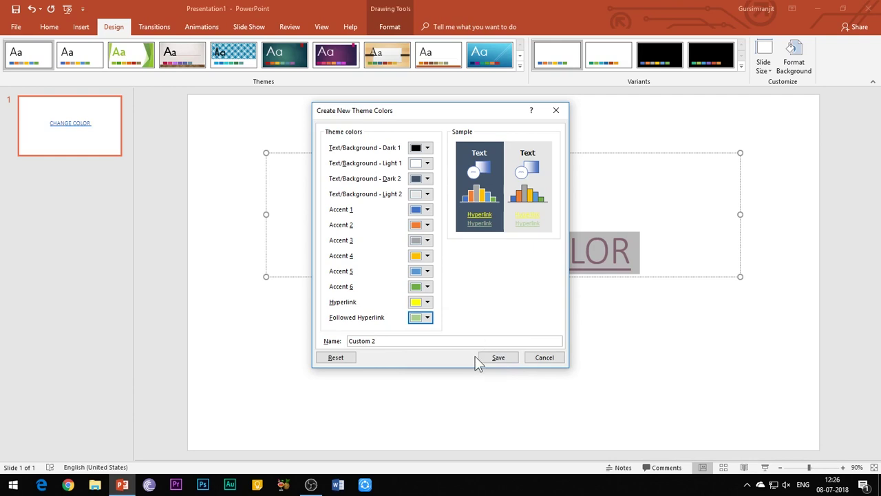
pyautogui.click(488, 356)
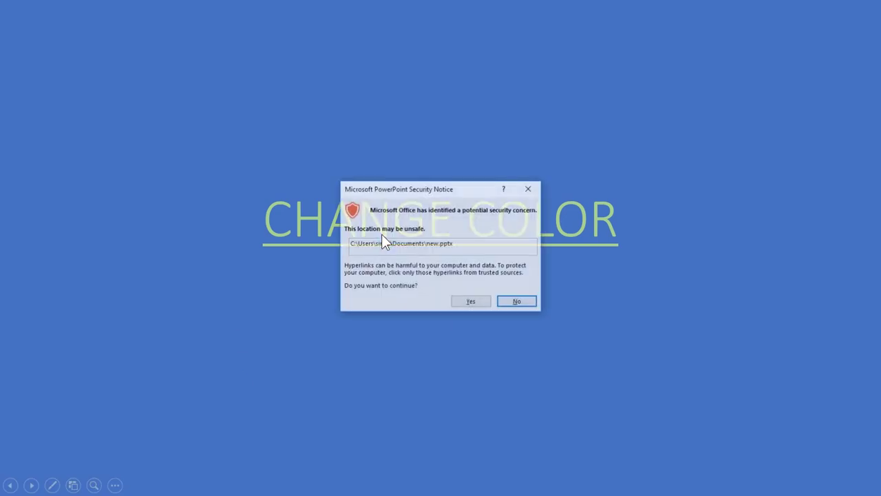
# Follow the CHANGE COLOR link in the slide show, accept the warning, and exit to editing
pyautogui.click(468, 297)
pyautogui.click(482, 321)
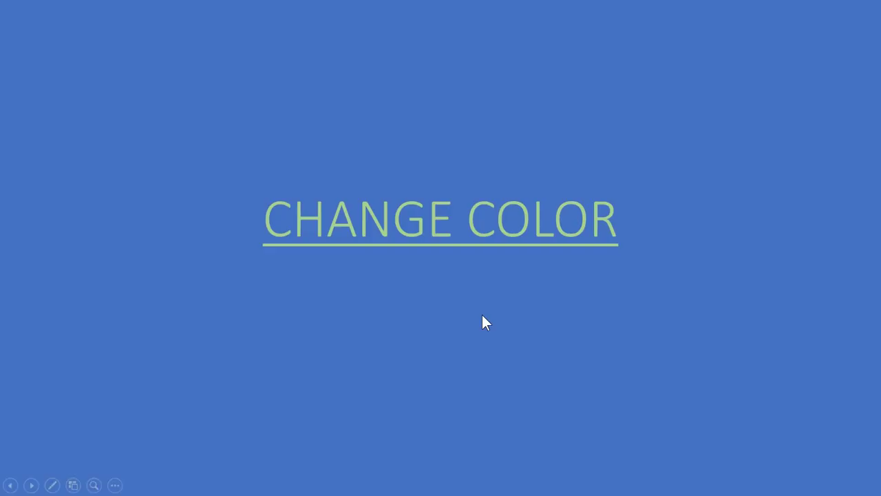
pyautogui.press('Escape')
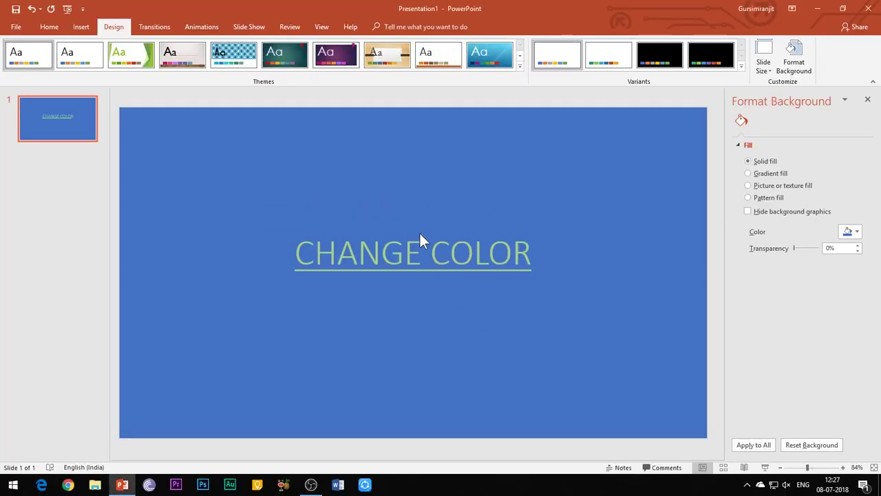
pyautogui.click(427, 248)
# Select the CHANGE COLOR text and apply a colour scheme with a dark navy background
pyautogui.moveTo(299, 254); pyautogui.dragTo(595, 261)
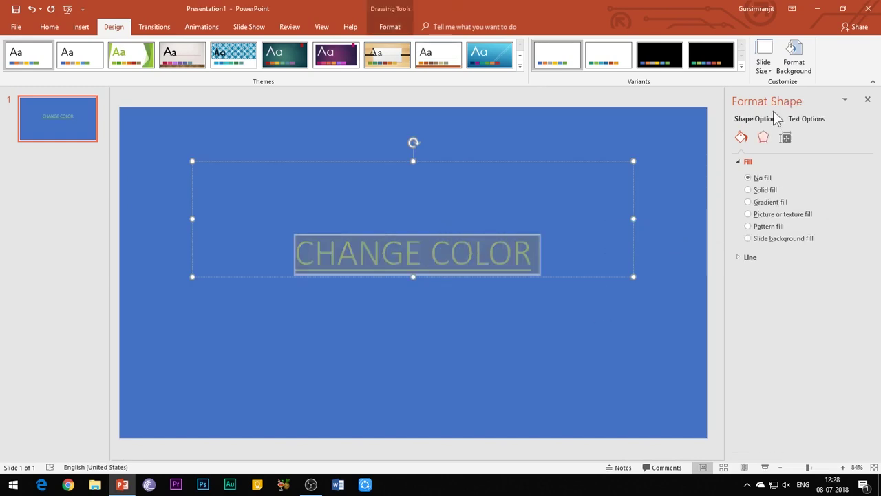
pyautogui.click(741, 67)
pyautogui.moveTo(559, 78)
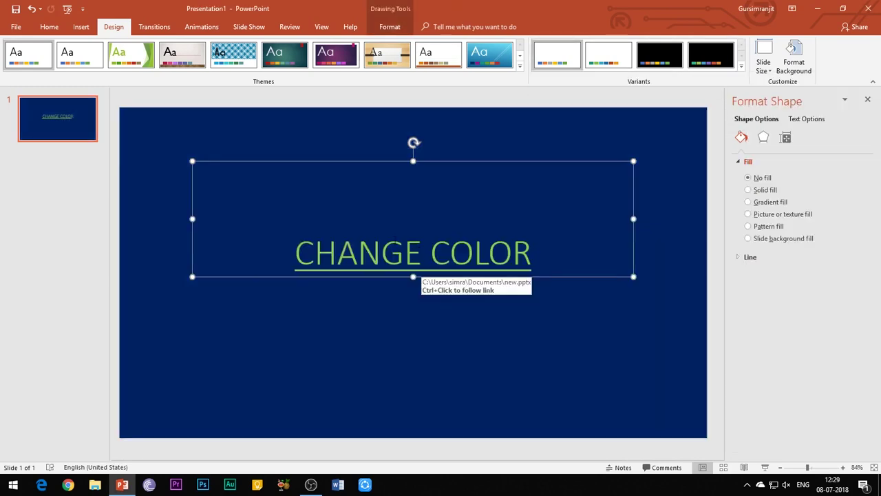
pyautogui.click(806, 351)
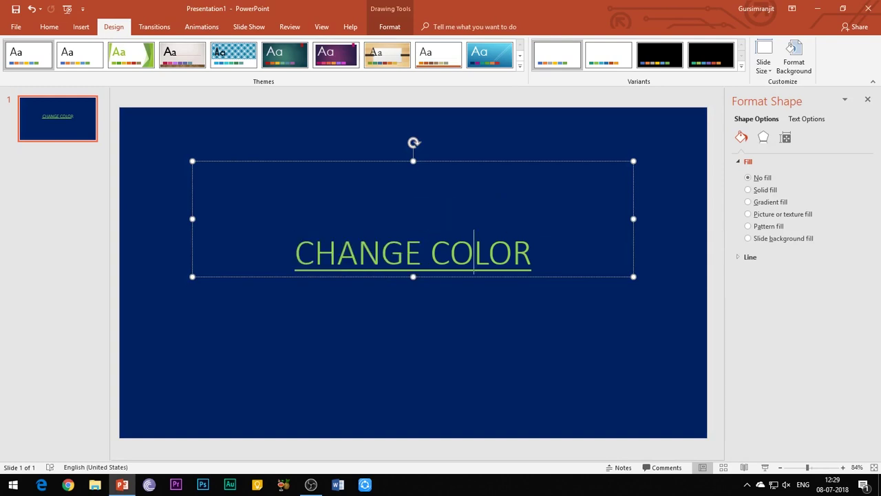
# Remove the hyperlink from the CHANGE COLOR text
pyautogui.click(309, 303)
pyautogui.click(294, 255)
pyautogui.moveTo(294, 255); pyautogui.dragTo(531, 254)
pyautogui.rightClick(451, 255)
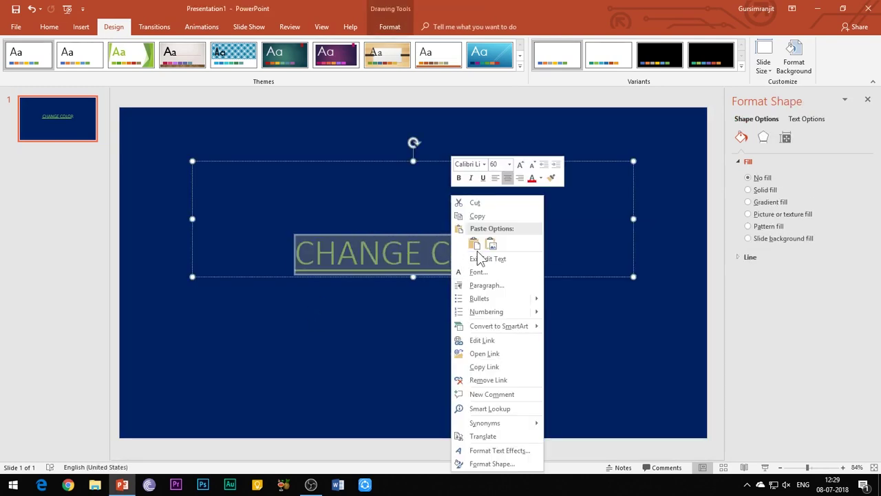
pyautogui.click(511, 381)
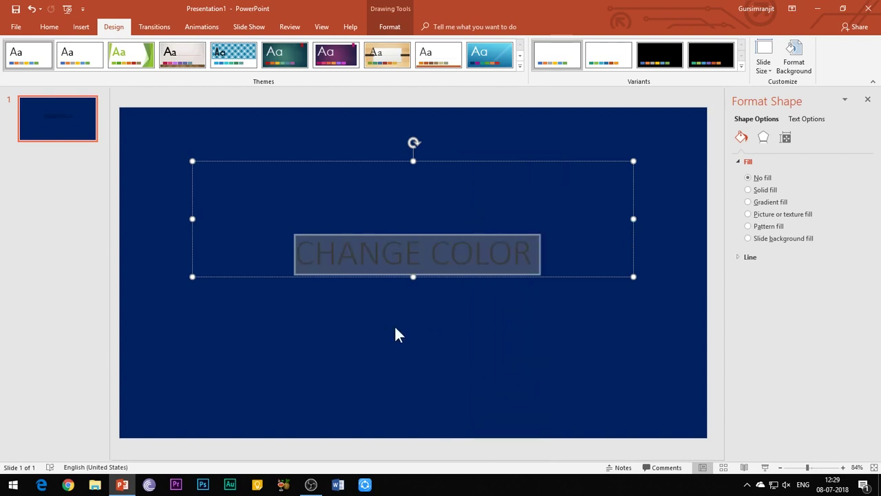
# Set the font colour of all the CHANGE COLOR text to white
pyautogui.click(395, 325)
pyautogui.click(403, 252)
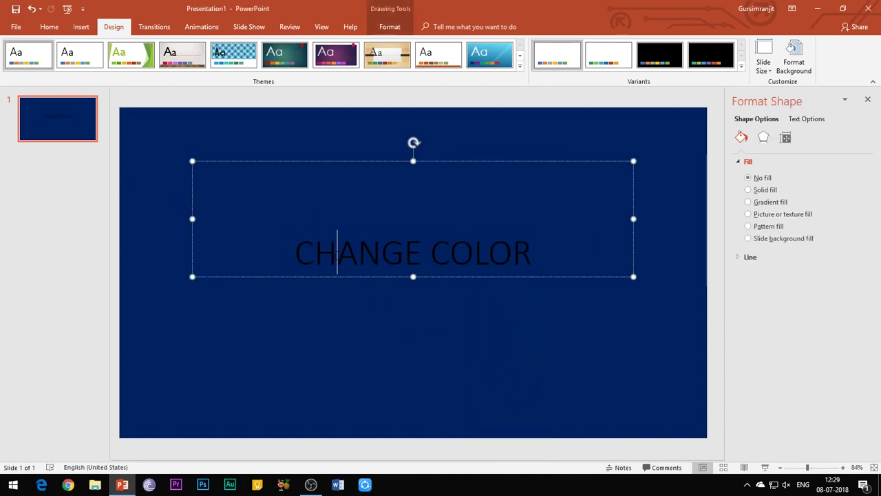
pyautogui.hotkey('ctrl', 'a')
pyautogui.click(49, 26)
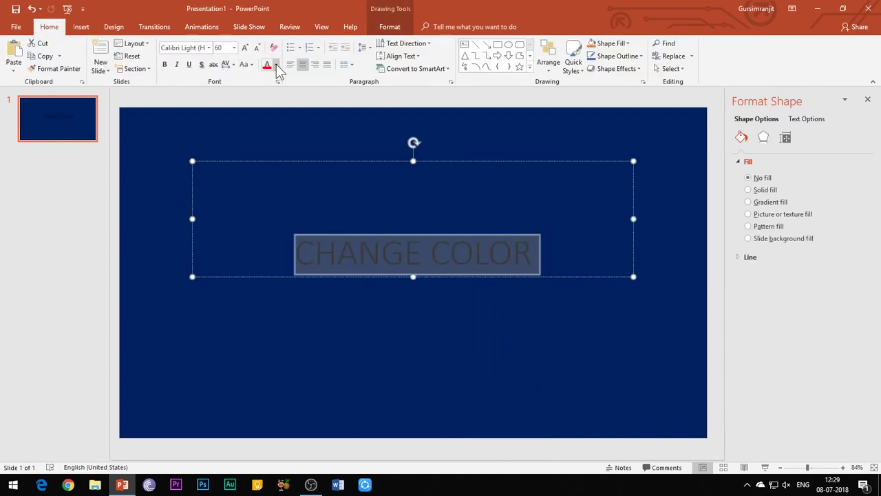
pyautogui.click(276, 64)
pyautogui.click(268, 91)
pyautogui.click(406, 356)
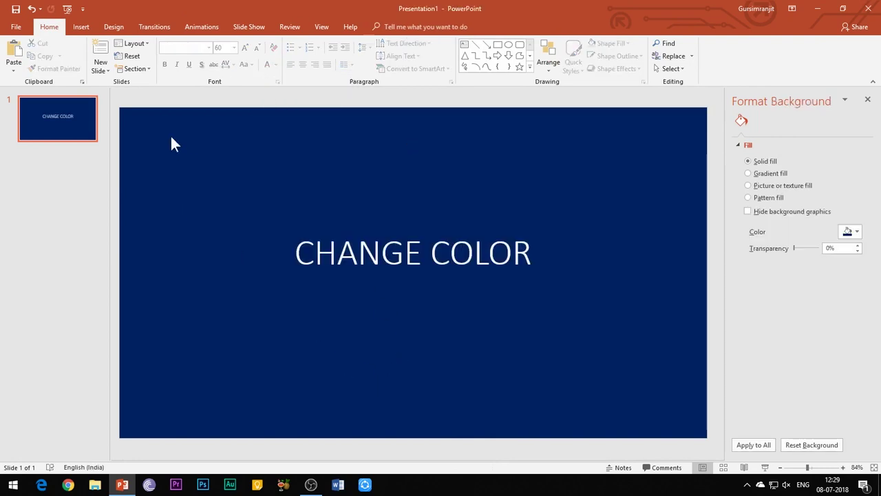
pyautogui.click(82, 28)
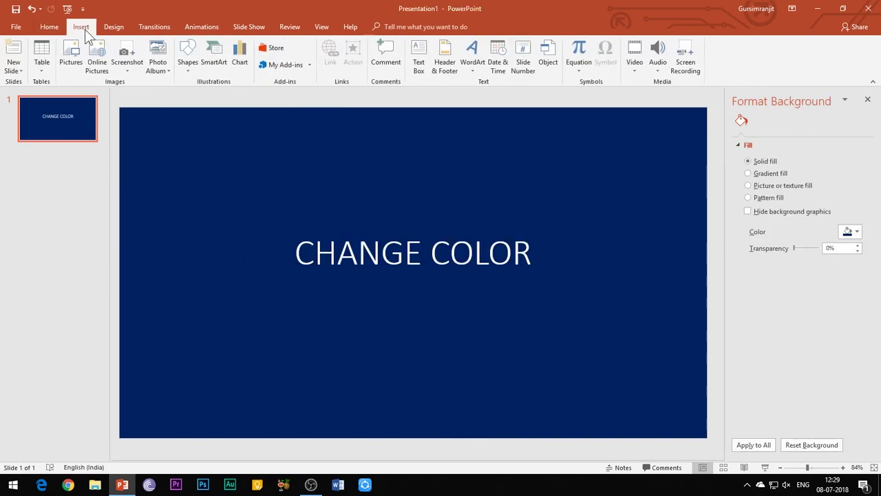
# Draw a rectangle sized to cover the whole CHANGE COLOR text
pyautogui.click(189, 66)
pyautogui.click(183, 151)
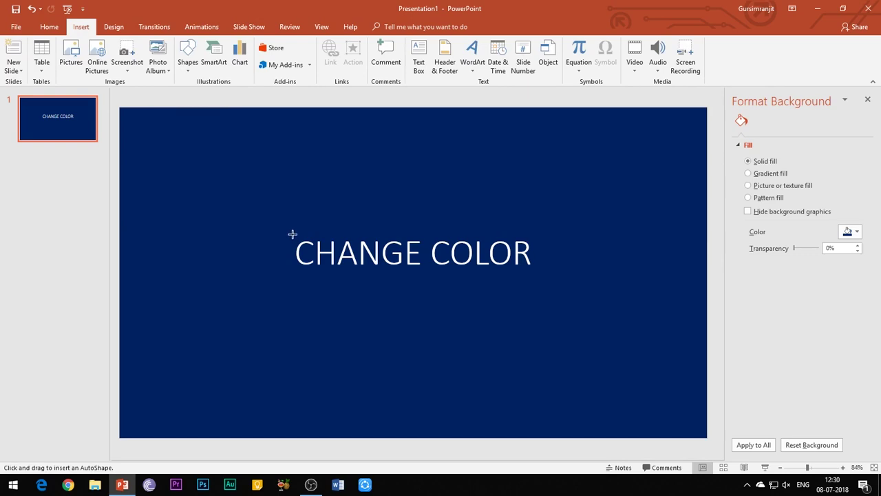
pyautogui.click(386, 245)
pyautogui.moveTo(387, 251); pyautogui.dragTo(280, 238)
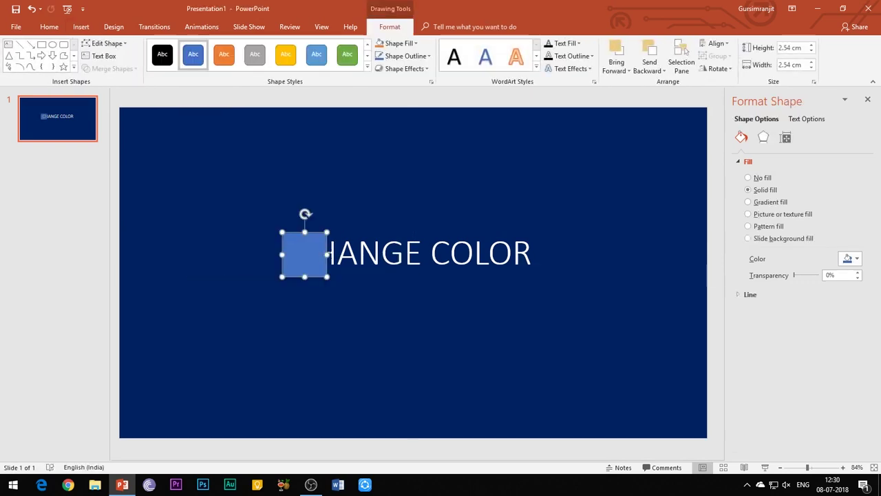
pyautogui.moveTo(328, 254); pyautogui.dragTo(330, 253)
pyautogui.click(328, 254)
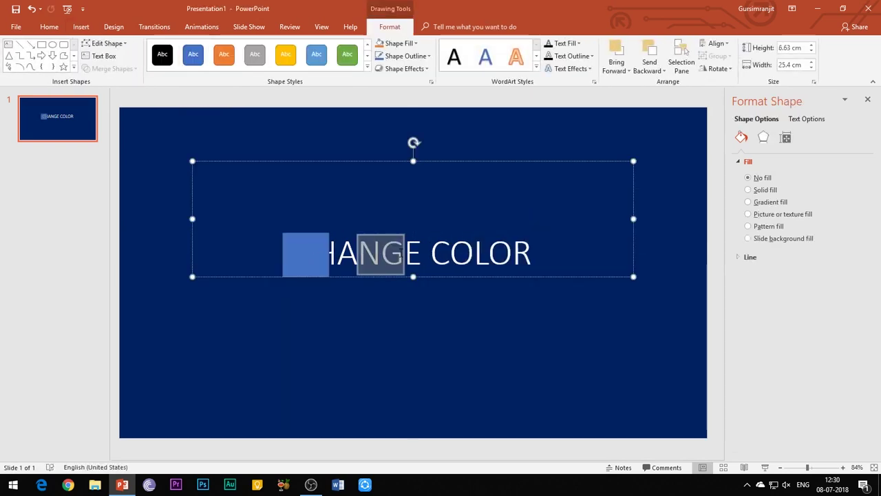
pyautogui.moveTo(330, 254)
pyautogui.mouseDown()
pyautogui.moveTo(534, 245)
pyautogui.moveTo(537, 254)
pyautogui.mouseUp()
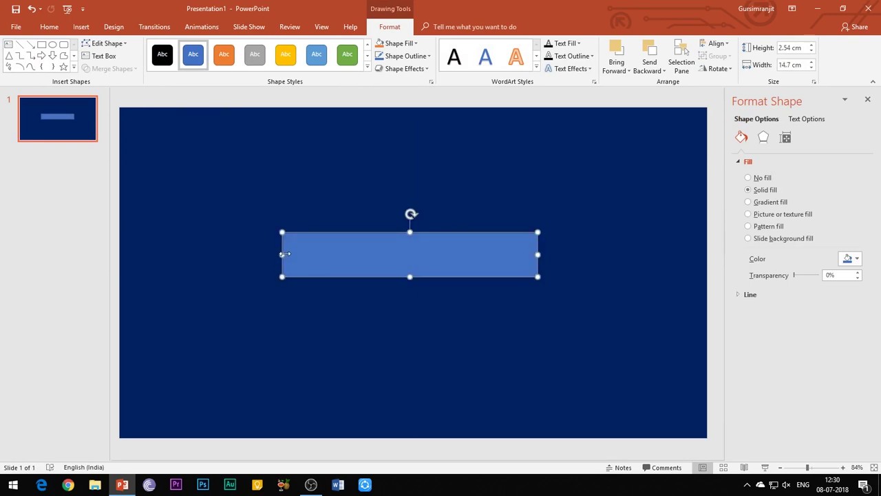
pyautogui.moveTo(288, 252); pyautogui.dragTo(300, 252)
pyautogui.moveTo(414, 276); pyautogui.dragTo(418, 272)
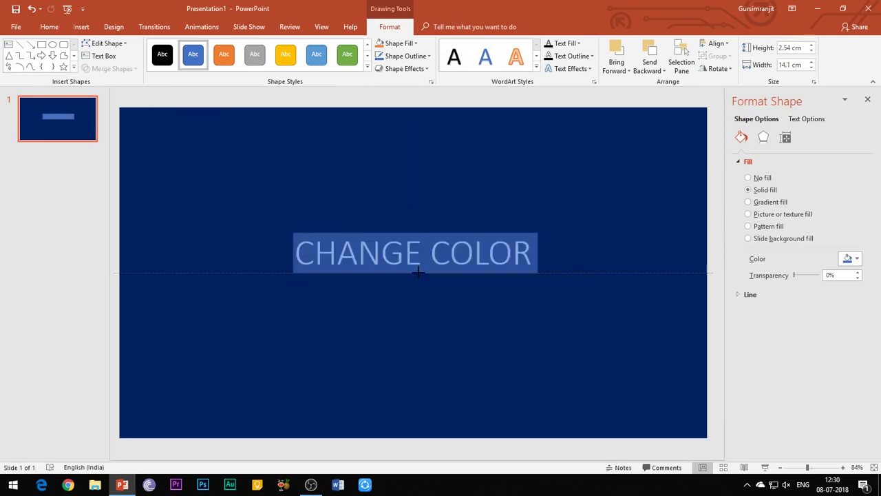
# Hyperlink the rectangle to the new.pptx presentation
pyautogui.rightClick(406, 269)
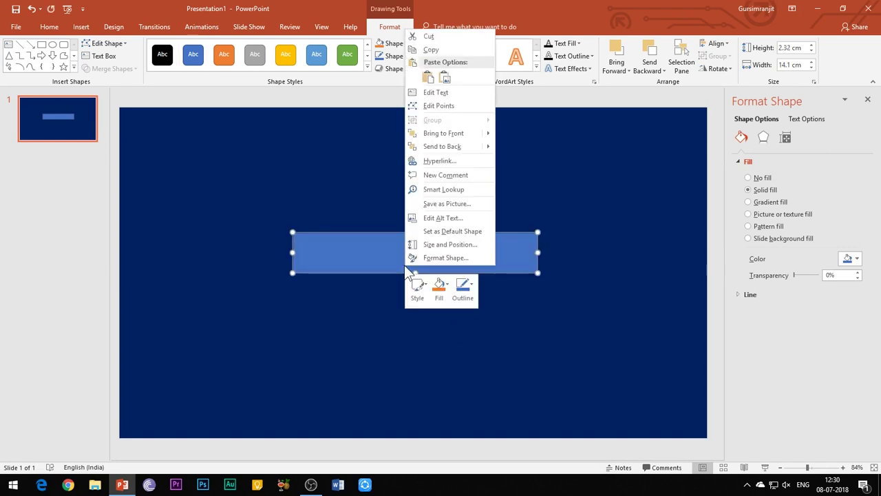
pyautogui.click(447, 162)
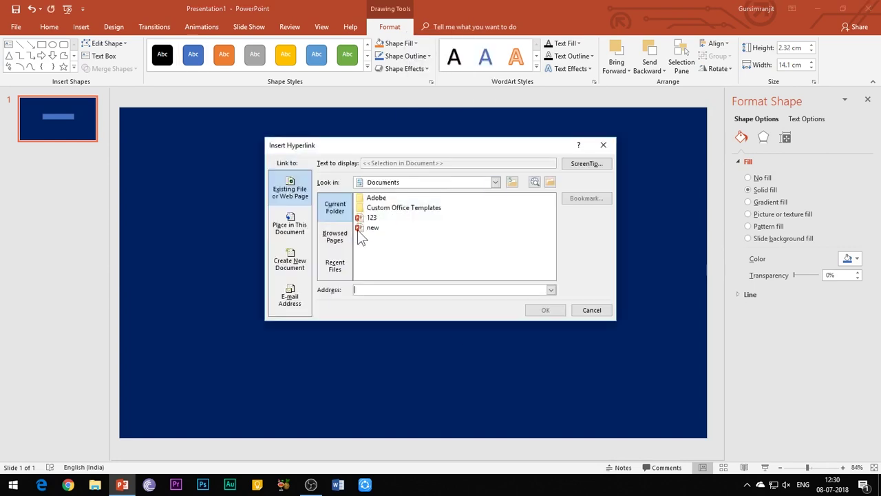
pyautogui.click(373, 227)
pyautogui.click(545, 310)
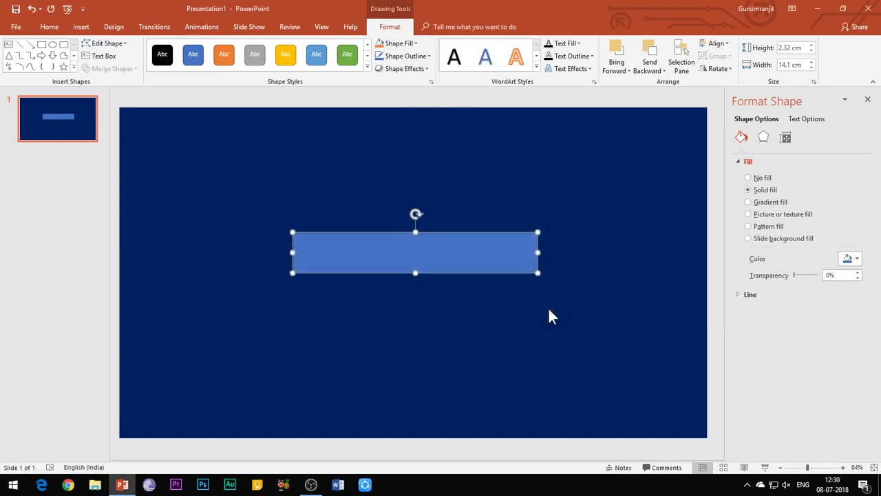
pyautogui.rightClick(469, 274)
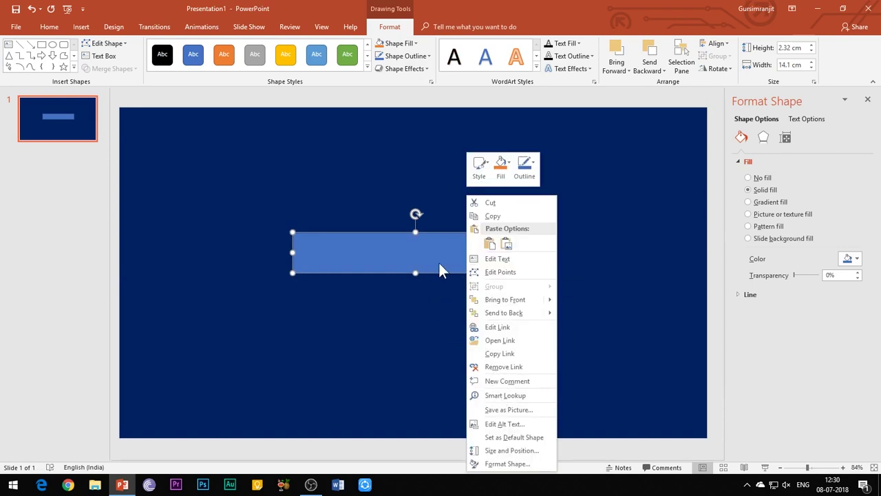
# In Format Shape, give the covering rectangle no fill and no outline
pyautogui.click(536, 464)
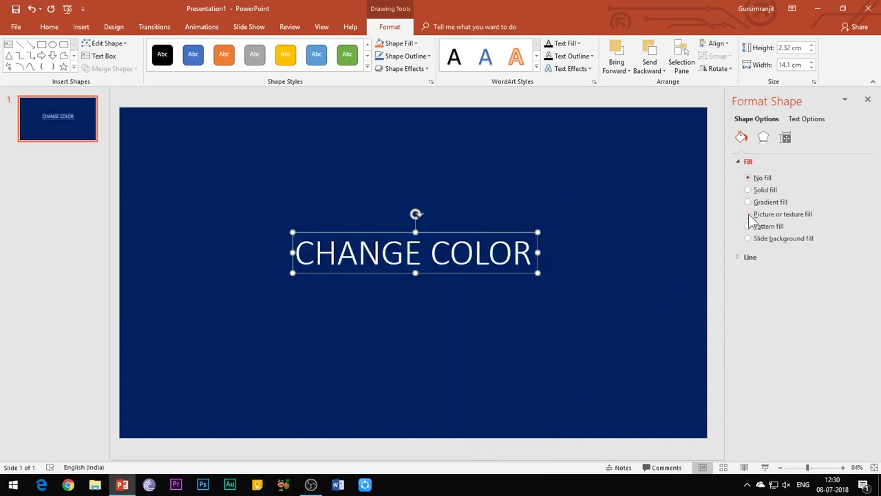
pyautogui.click(739, 257)
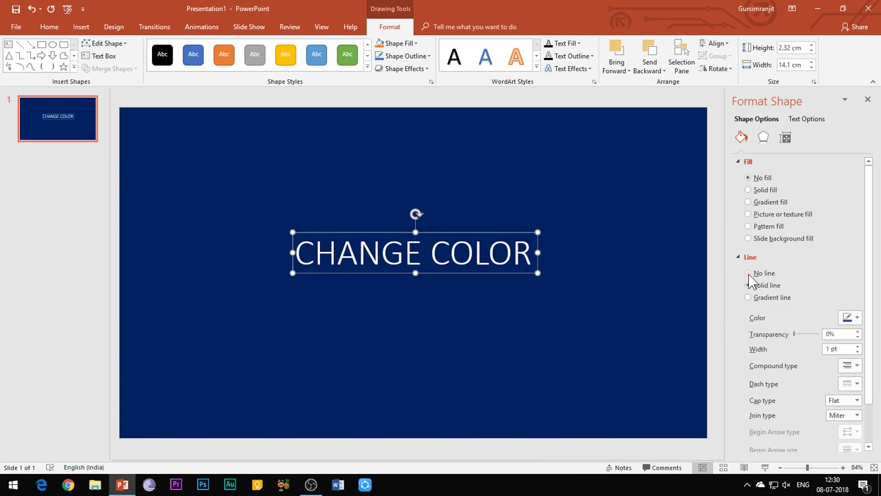
pyautogui.click(748, 273)
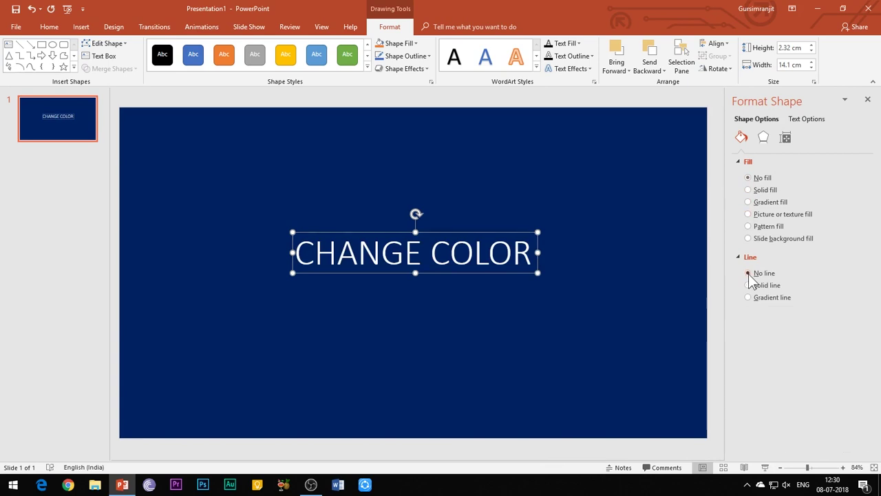
pyautogui.click(575, 337)
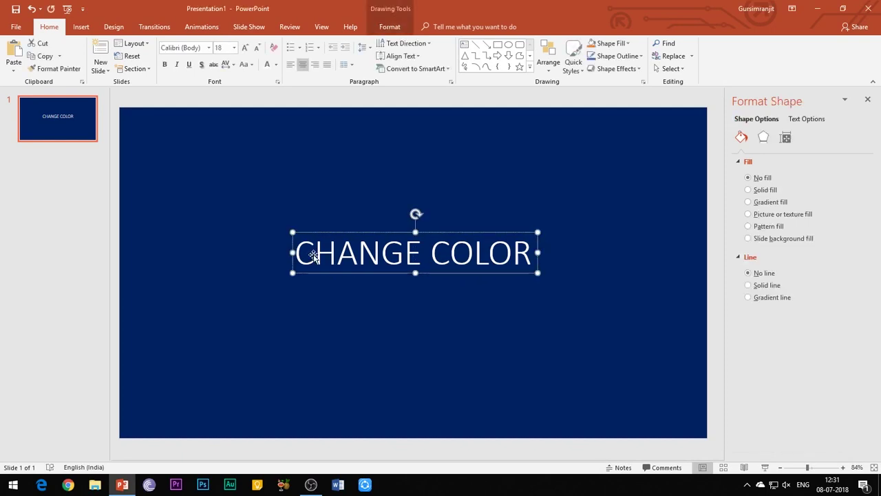
pyautogui.press('Escape')
# Replace the slide text with 'BEST OF POWERPOINT'
pyautogui.doubleClick(384, 274)
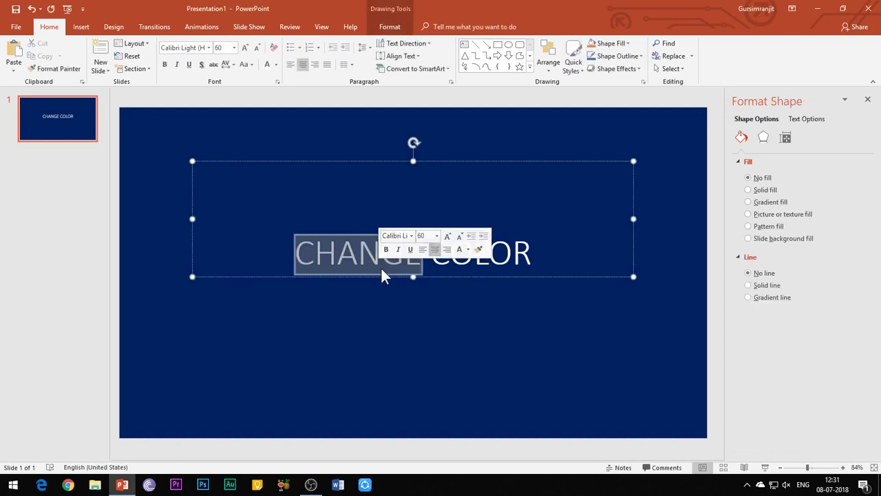
pyautogui.hotkey('ctrl', 'a')
pyautogui.write('BEST OF POWERPO')
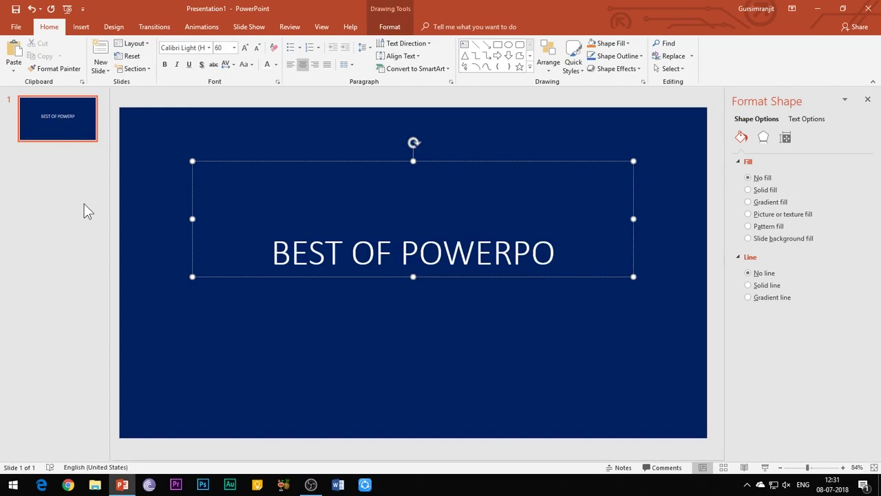
pyautogui.write('INT')
# Colour the retyped title yellow and deselect the text box
pyautogui.click(275, 64)
pyautogui.click(295, 147)
pyautogui.press('Escape')
pyautogui.press('Escape')
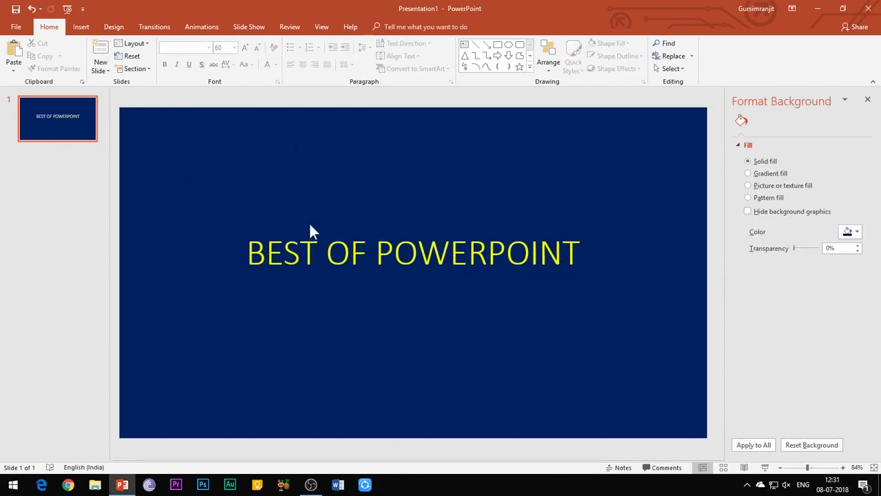